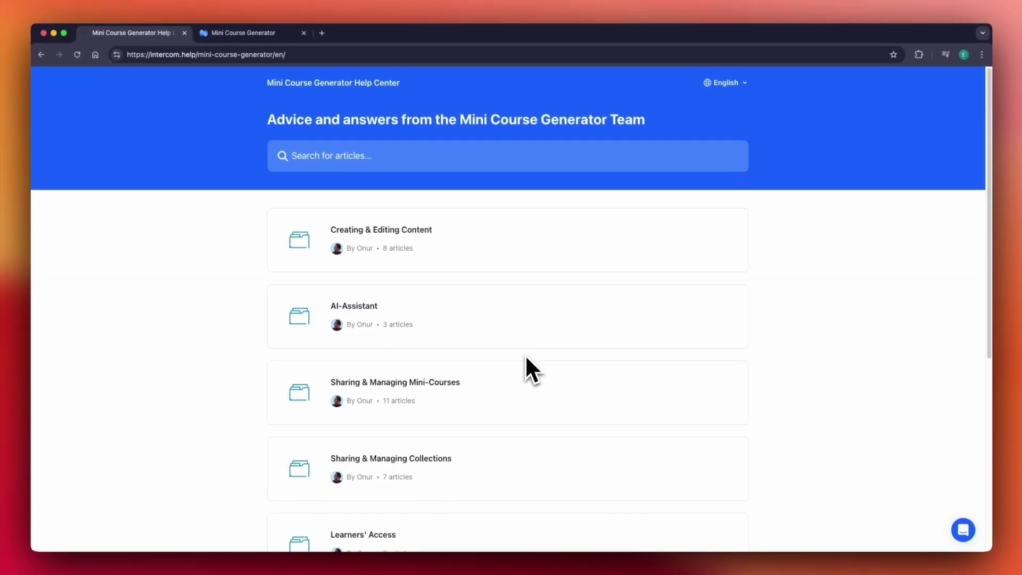
# Browse the help center home page and open the Learners' Access collection card
pyautogui.scroll(-2, 527, 367)
pyautogui.scroll(-3, 526, 358)
pyautogui.scroll(-2, 526, 357)
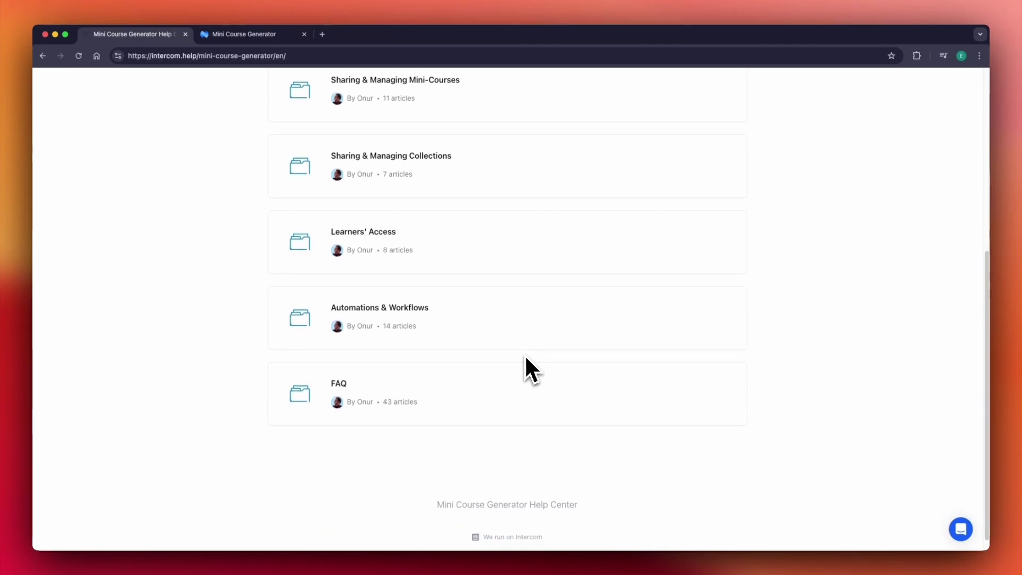
pyautogui.scroll(1, 525, 357)
pyautogui.scroll(1, 526, 357)
pyautogui.scroll(2, 525, 367)
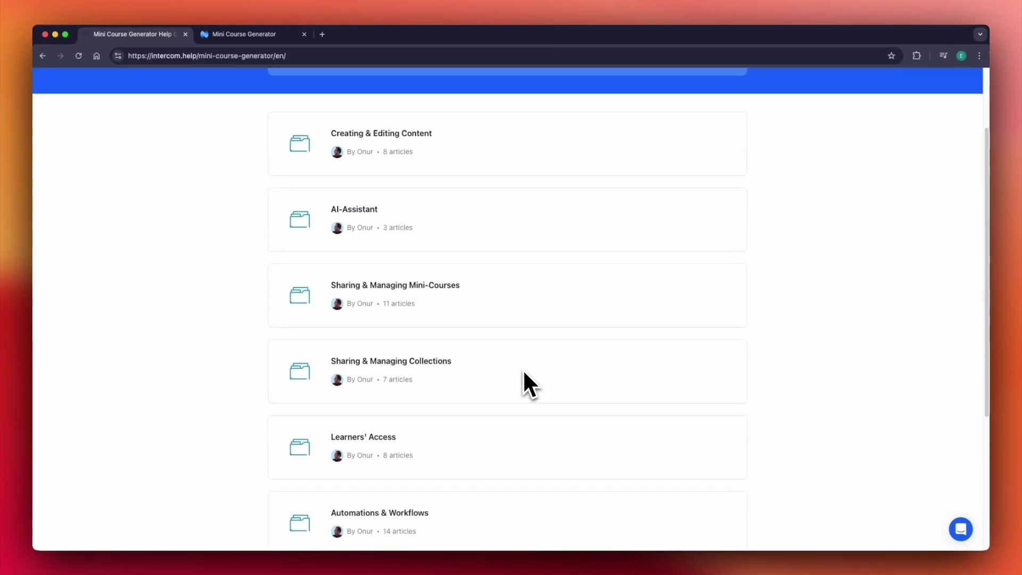
pyautogui.scroll(1, 523, 374)
pyautogui.scroll(-2, 523, 374)
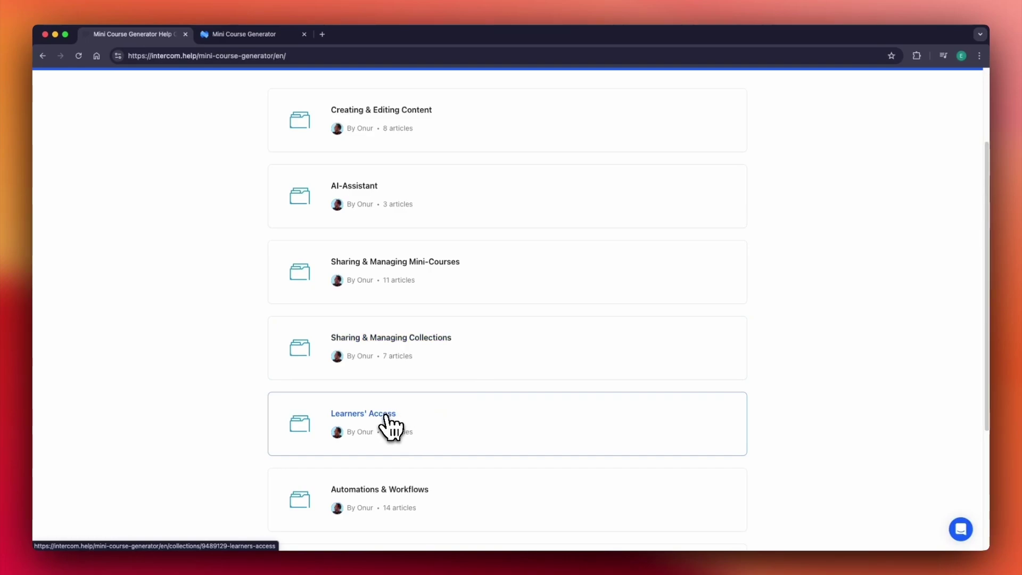
pyautogui.click(386, 415)
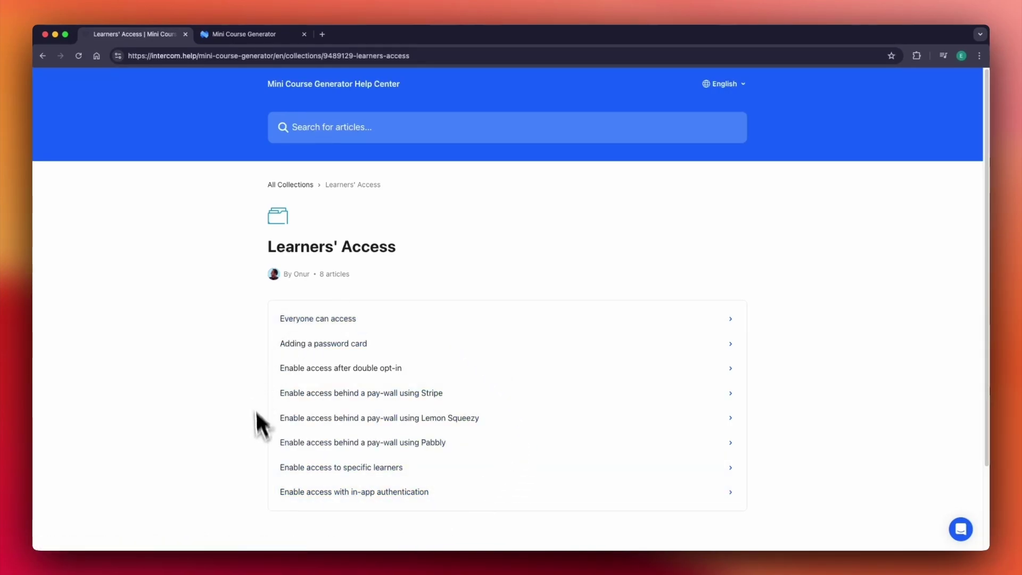
# Read through the 'Everyone can access' article, then return to the Mini Course Generator tab
pyautogui.click(434, 327)
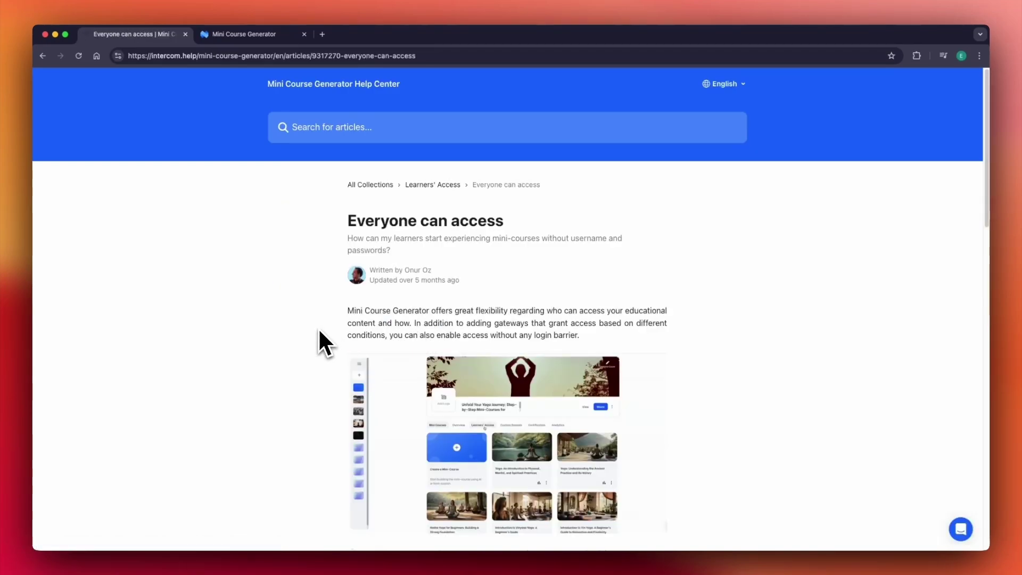
pyautogui.scroll(-2, 318, 328)
pyautogui.scroll(-3, 318, 326)
pyautogui.scroll(-1, 318, 325)
pyautogui.scroll(-4, 318, 324)
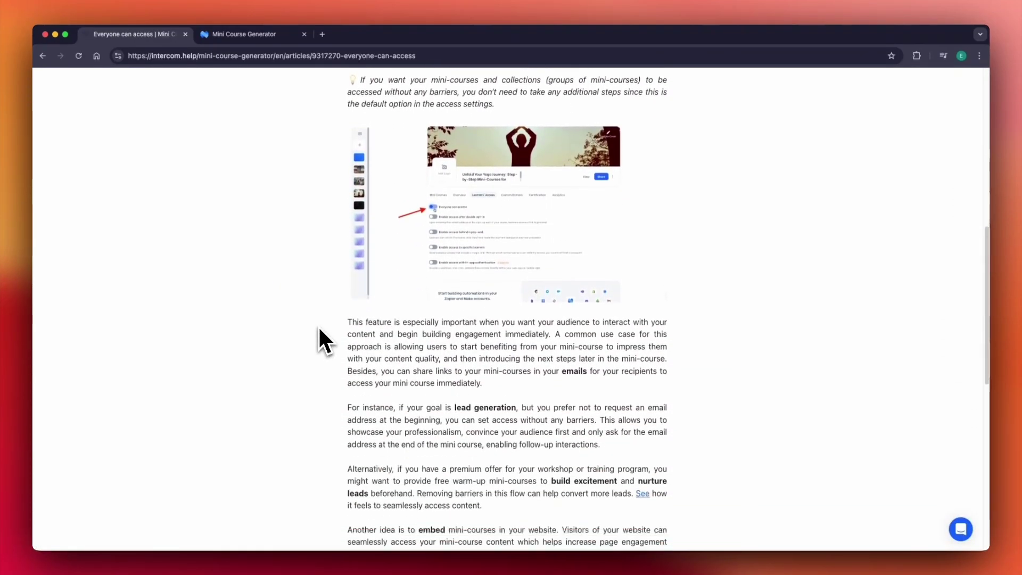
pyautogui.scroll(-3, 318, 329)
pyautogui.scroll(-2, 318, 328)
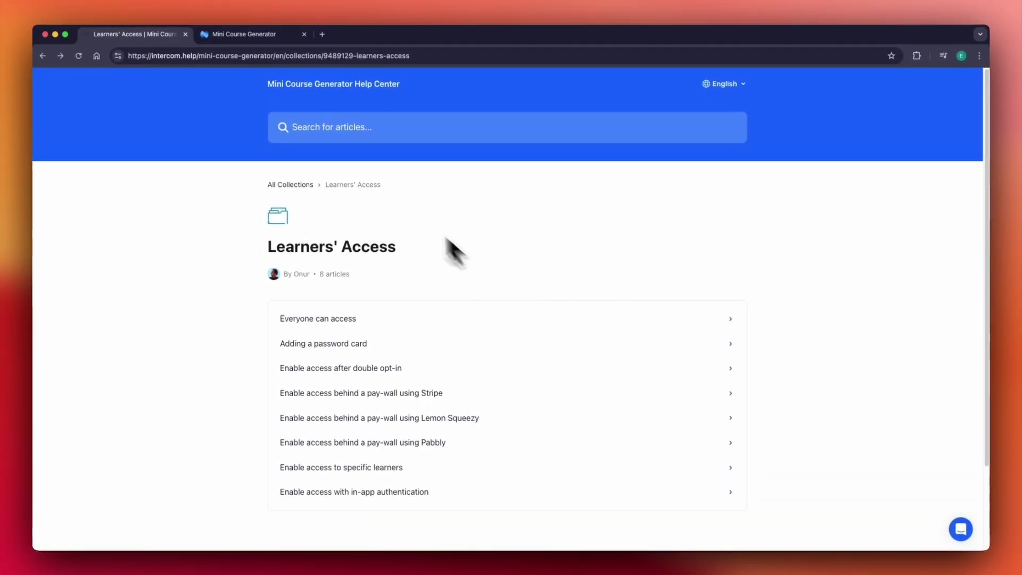
pyautogui.click(268, 38)
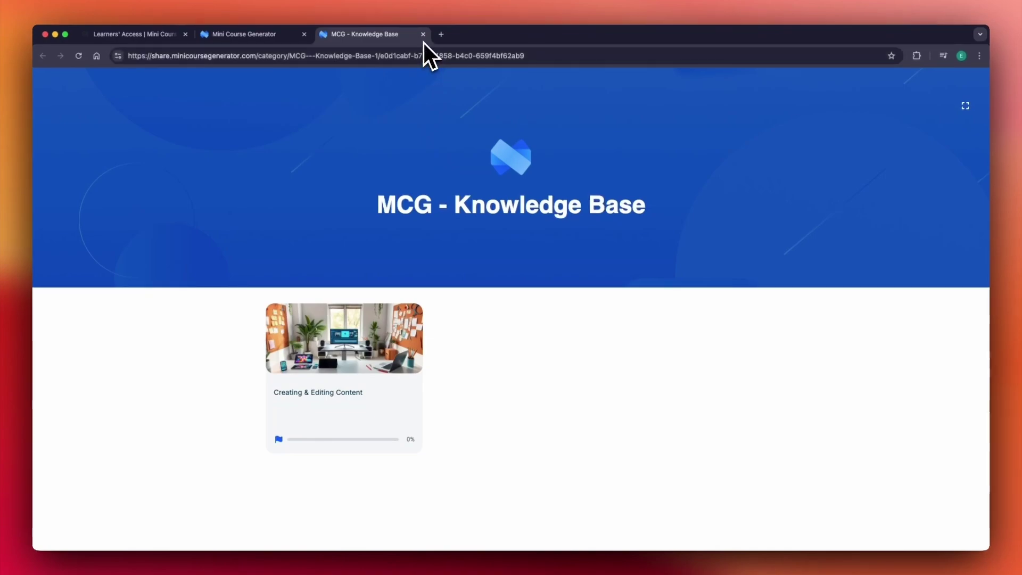
# Close the MCG - Knowledge Base collection preview tab
pyautogui.click(423, 34)
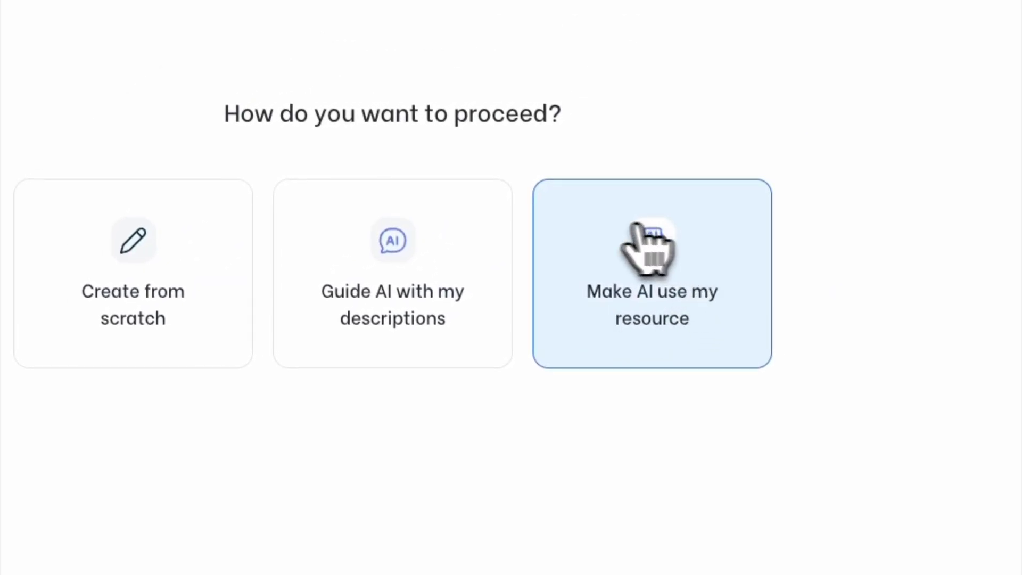
# Choose 'Make AI use my resource' and upload the eight Learners' Access help-article PDFs
pyautogui.click(657, 358)
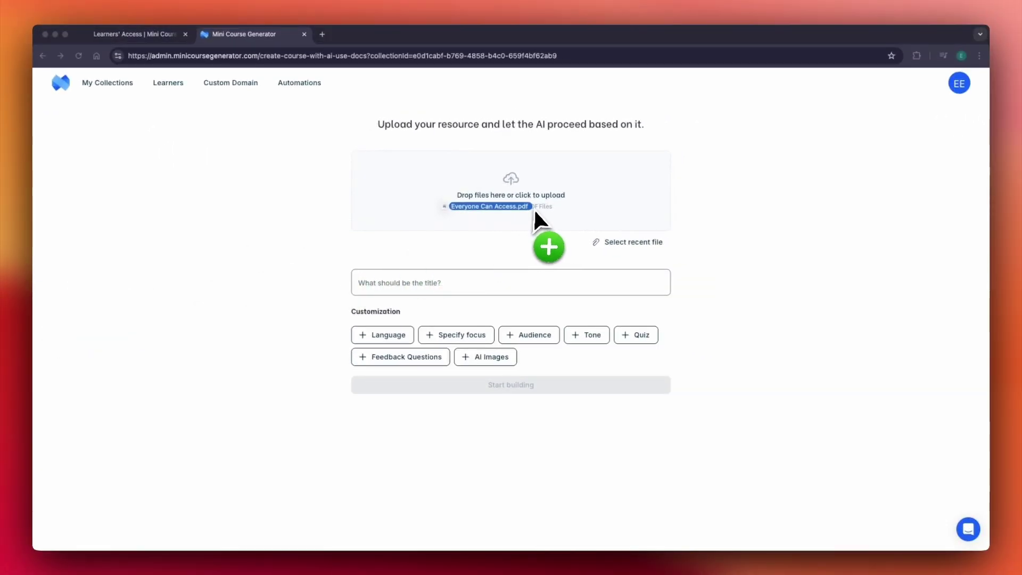
pyautogui.moveTo(339, 255); pyautogui.dragTo(533, 208)
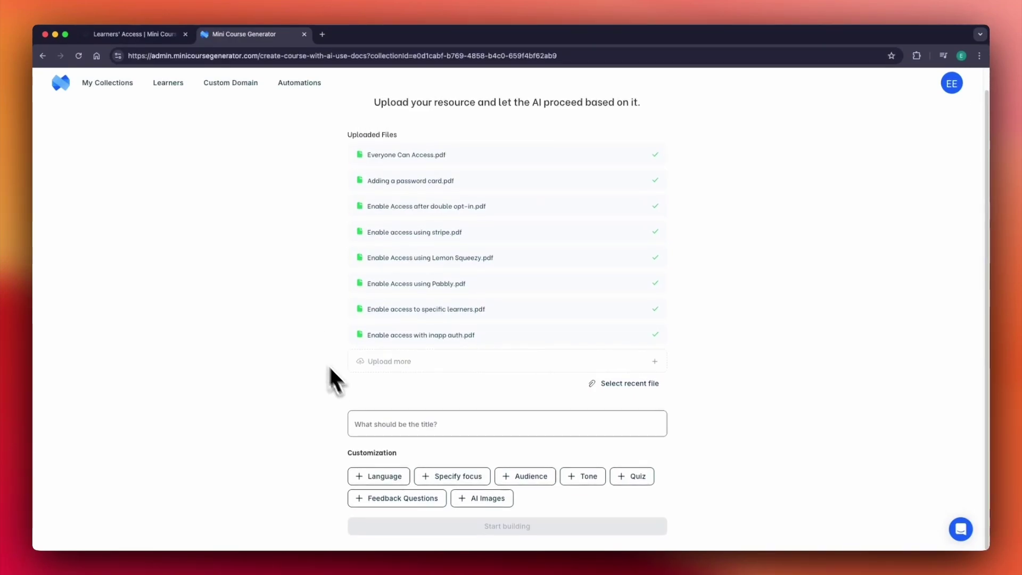
# Enter the course title Learners' Access and add a language setting
pyautogui.click(403, 423)
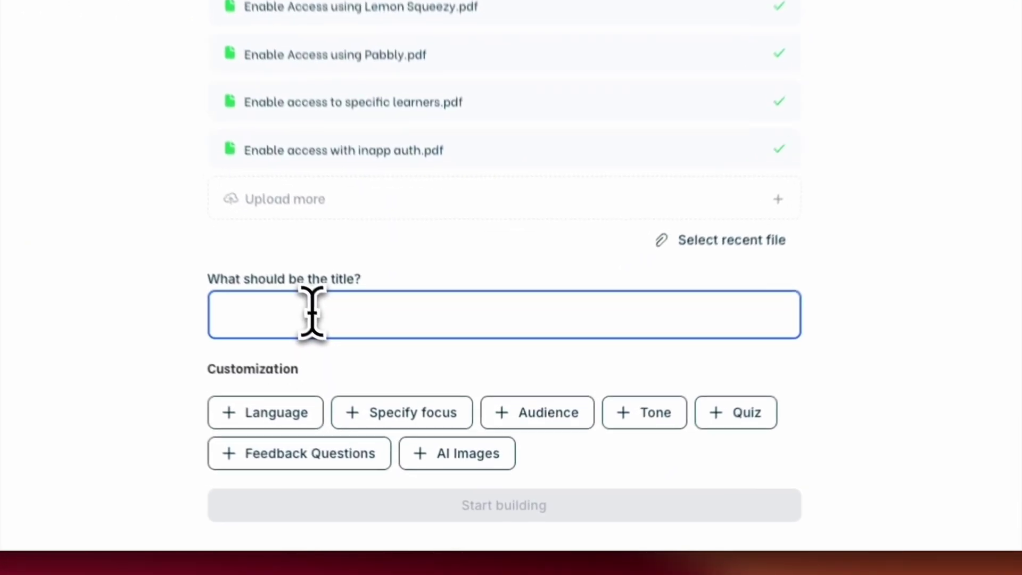
pyautogui.write("Learners' Access")
pyautogui.click(258, 399)
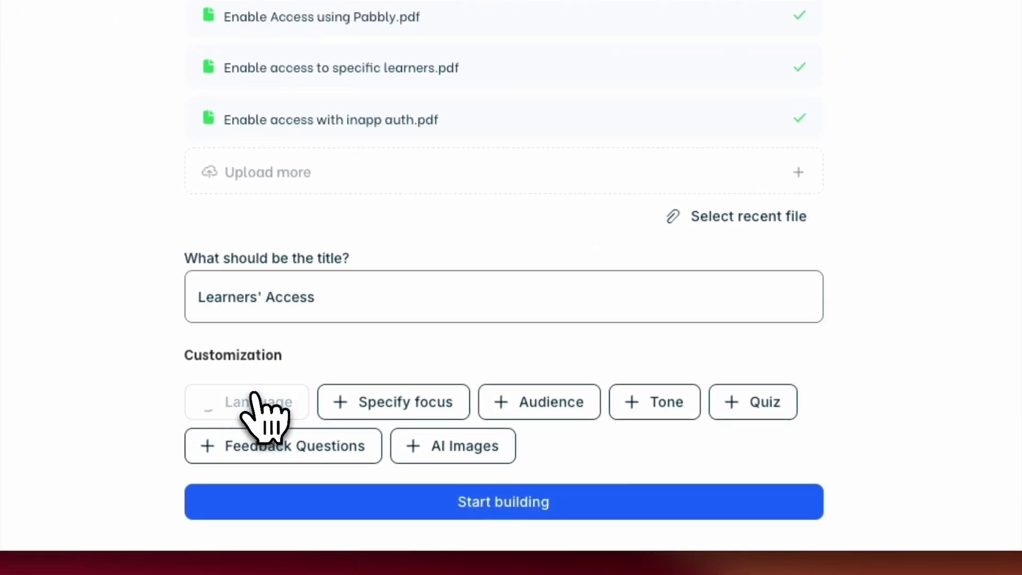
pyautogui.scroll(-2, 183, 375)
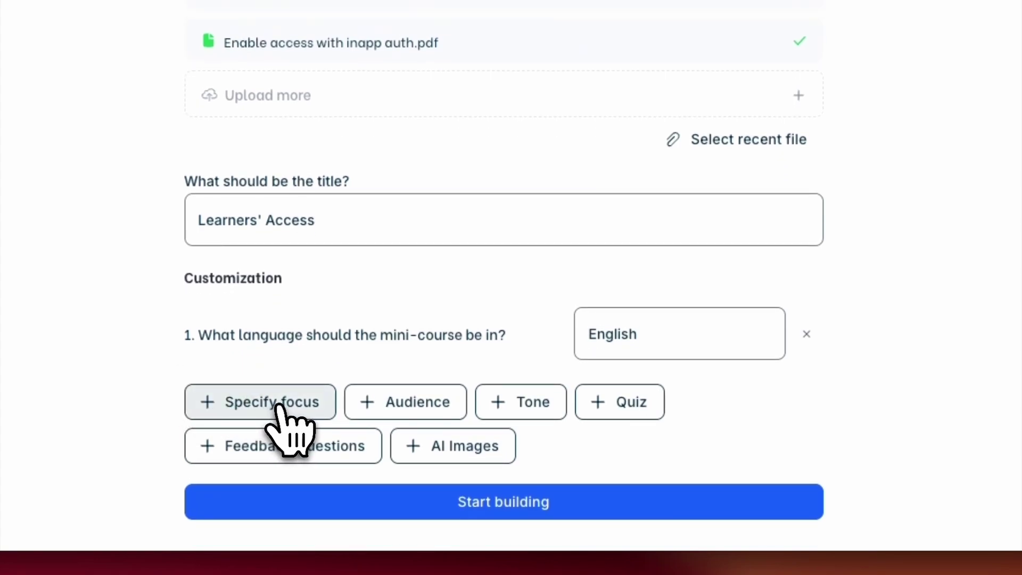
# Add a course focus and set the target audience to 'Mini Course Generator Users'
pyautogui.click(289, 409)
pyautogui.click(284, 421)
pyautogui.write('Everyone Can Access')
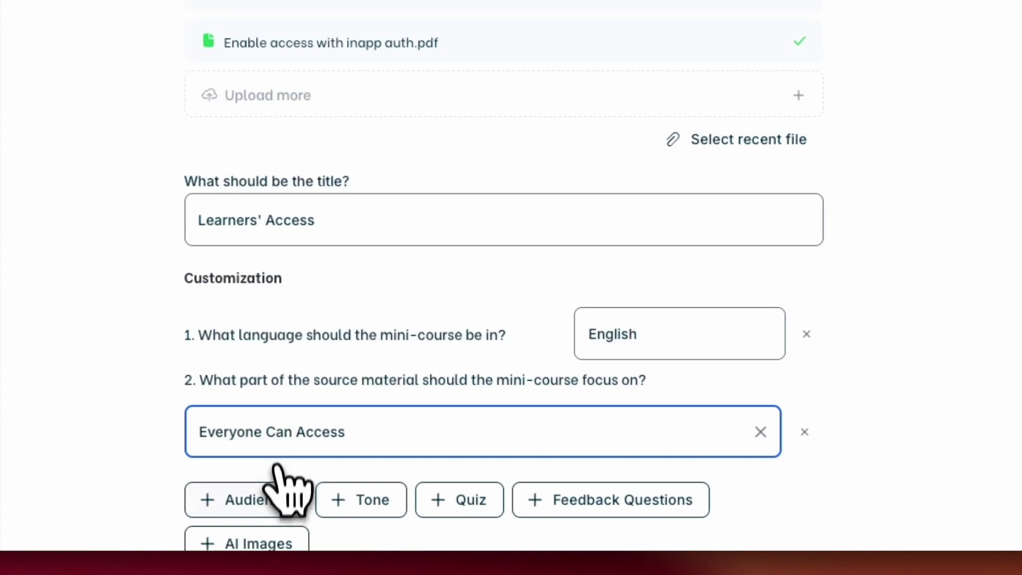
pyautogui.click(274, 495)
pyautogui.scroll(-2, 228, 479)
pyautogui.scroll(-2, 228, 463)
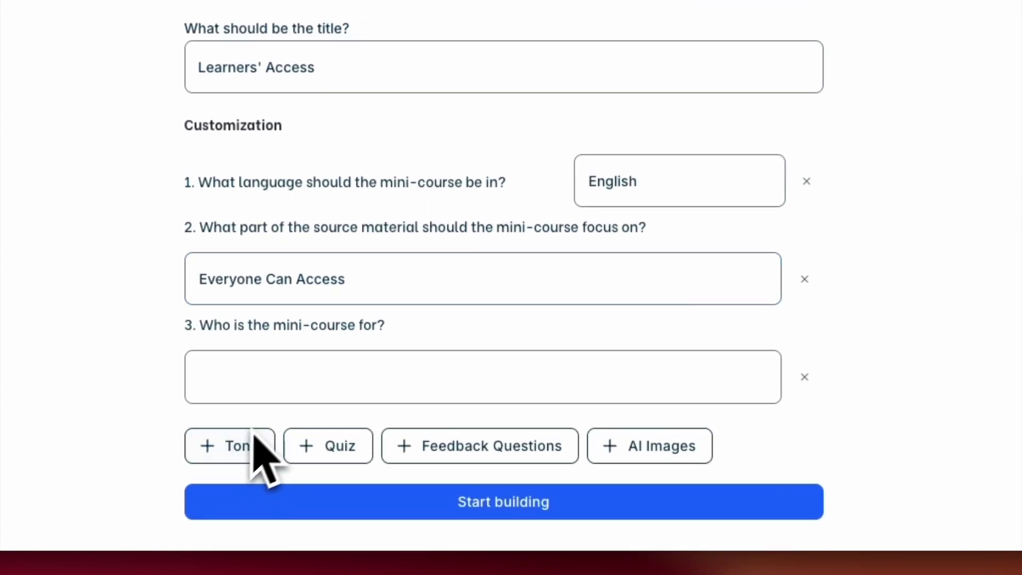
pyautogui.click(275, 391)
pyautogui.write('Mini Course Generator Users')
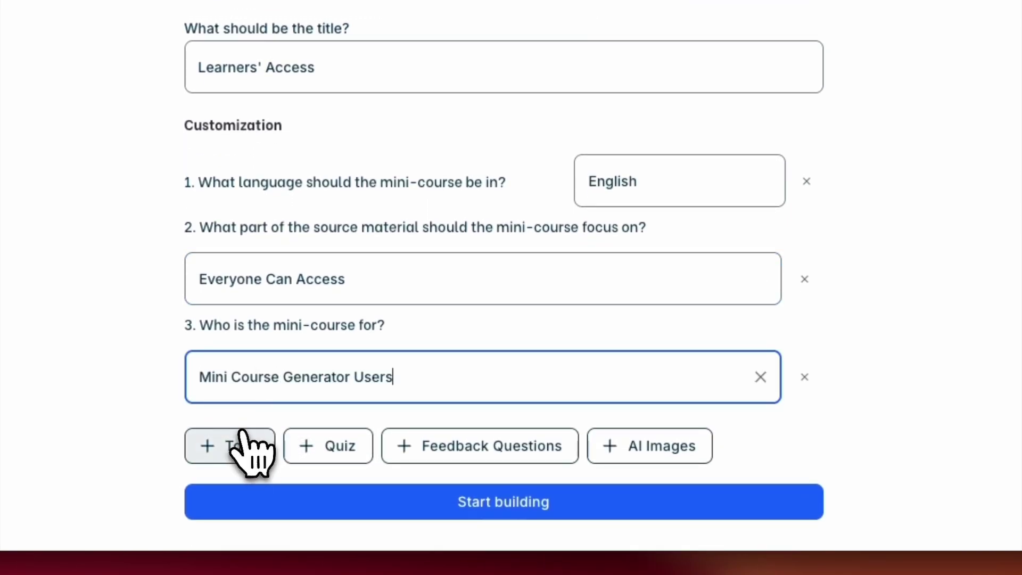
# Add a professional tone and a quiz with 5 questions
pyautogui.click(244, 449)
pyautogui.scroll(-2, 242, 468)
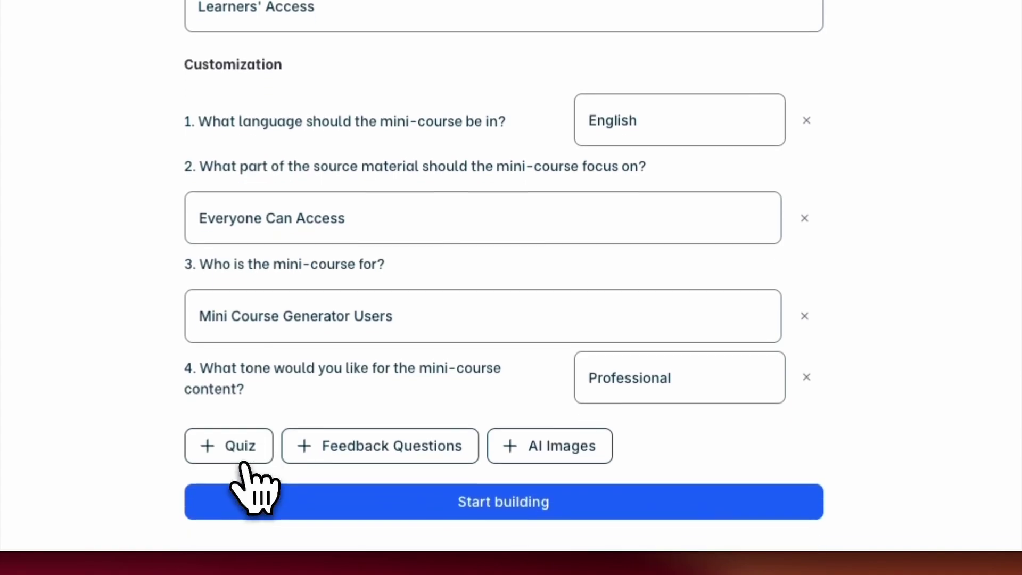
pyautogui.click(261, 446)
pyautogui.click(598, 445)
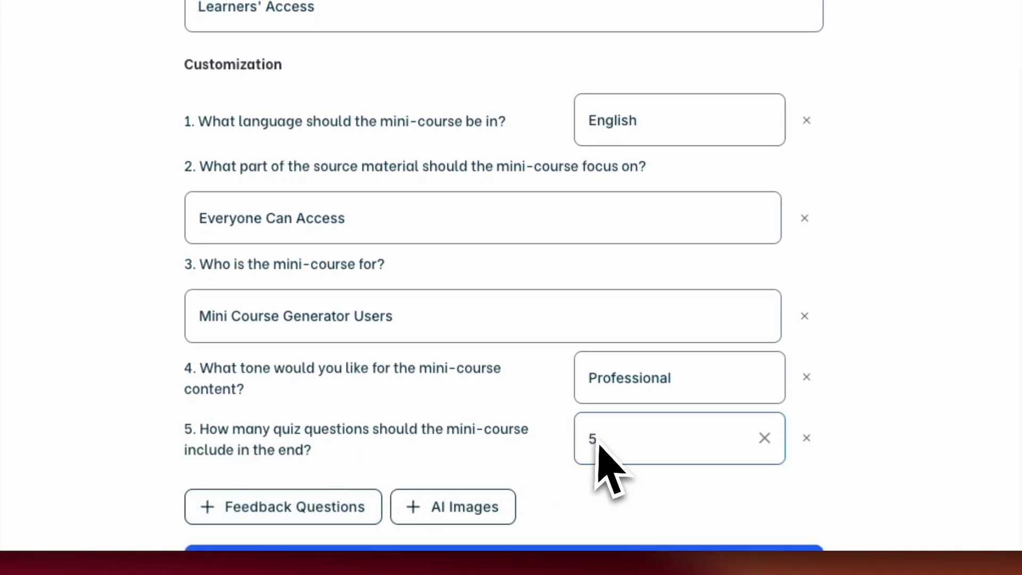
pyautogui.scroll(-1, 604, 443)
pyautogui.click(612, 388)
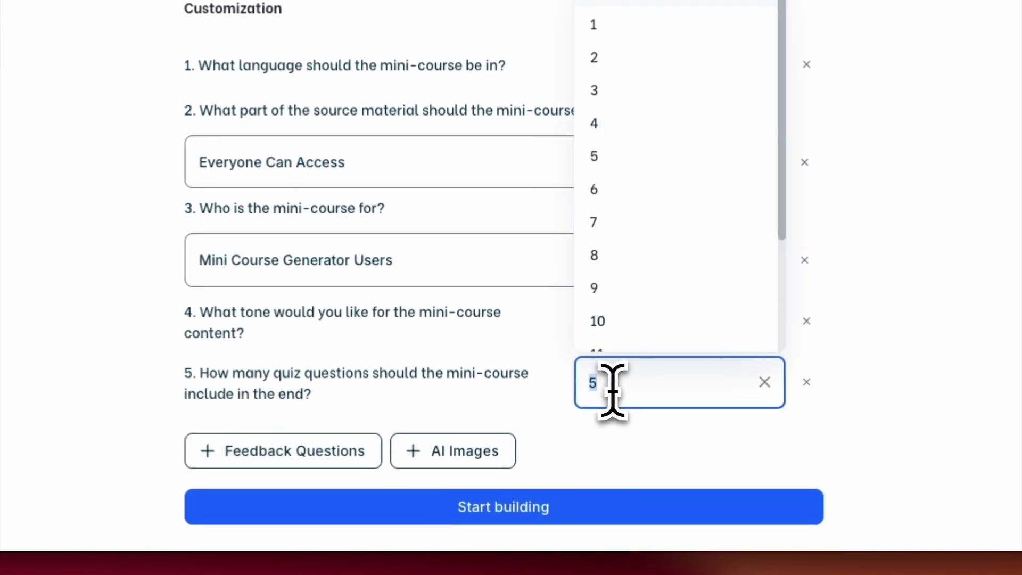
# Add feedback questions and set their count to 3
pyautogui.click(333, 452)
pyautogui.scroll(-1, 475, 456)
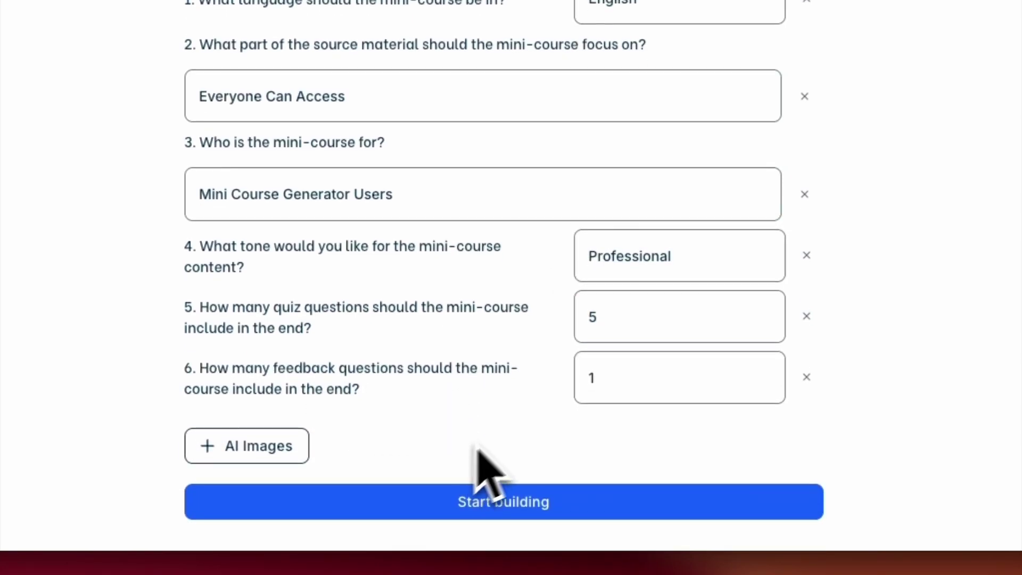
pyautogui.click(612, 377)
pyautogui.write('3')
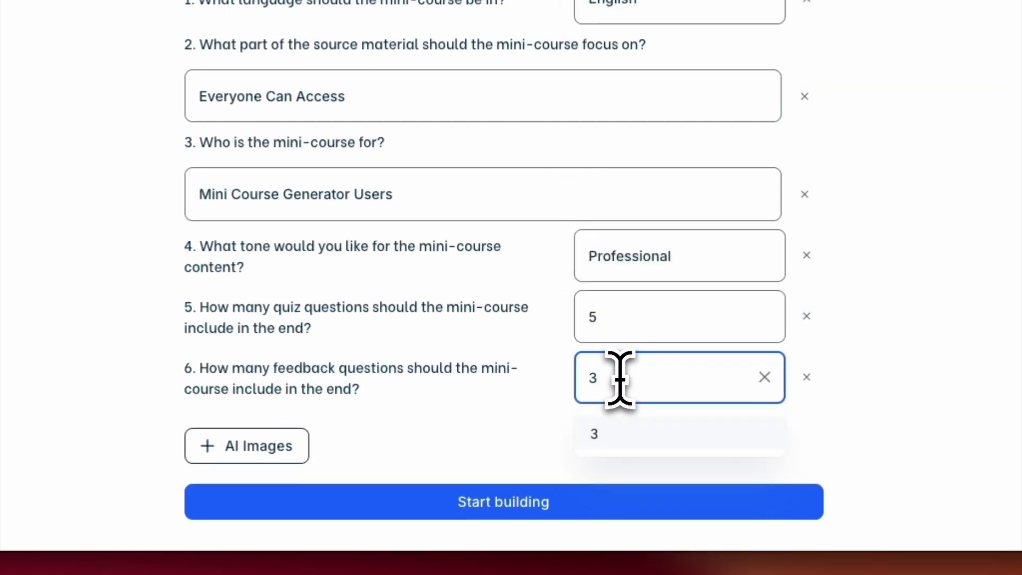
pyautogui.click(628, 434)
# Include AI-generated images in the Minimalist style instead of Cinematic
pyautogui.click(314, 453)
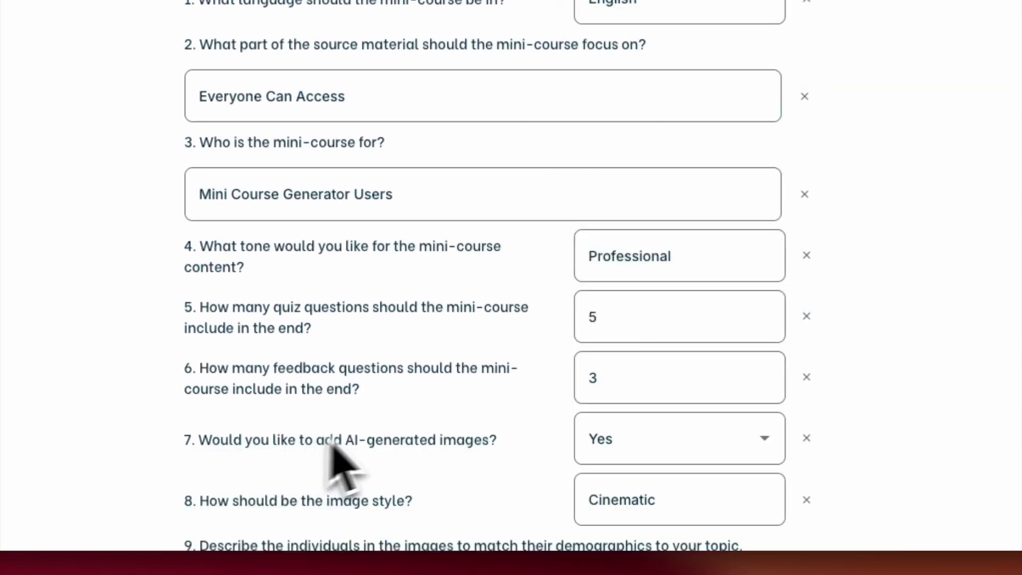
pyautogui.scroll(-3, 559, 418)
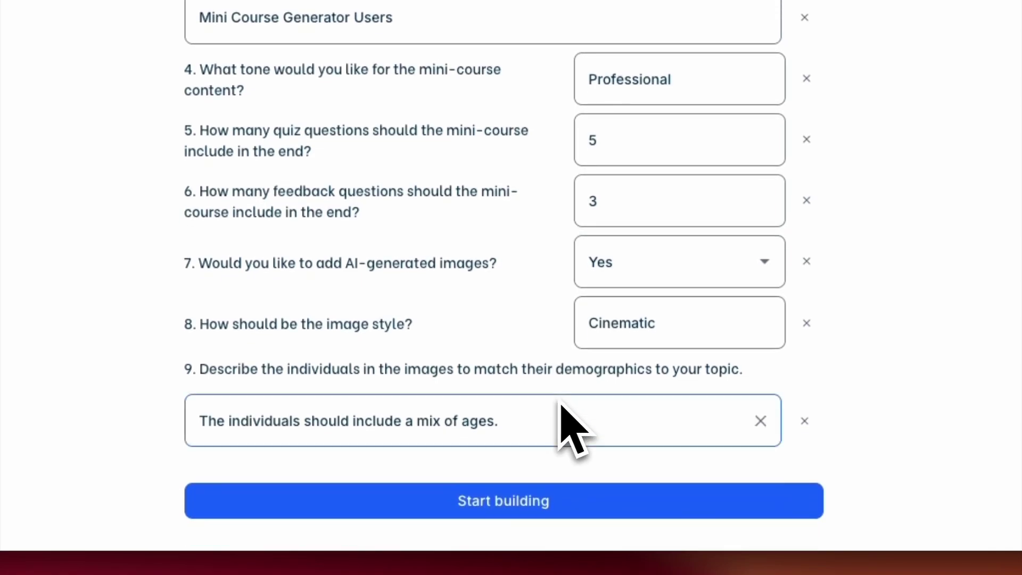
pyautogui.click(639, 336)
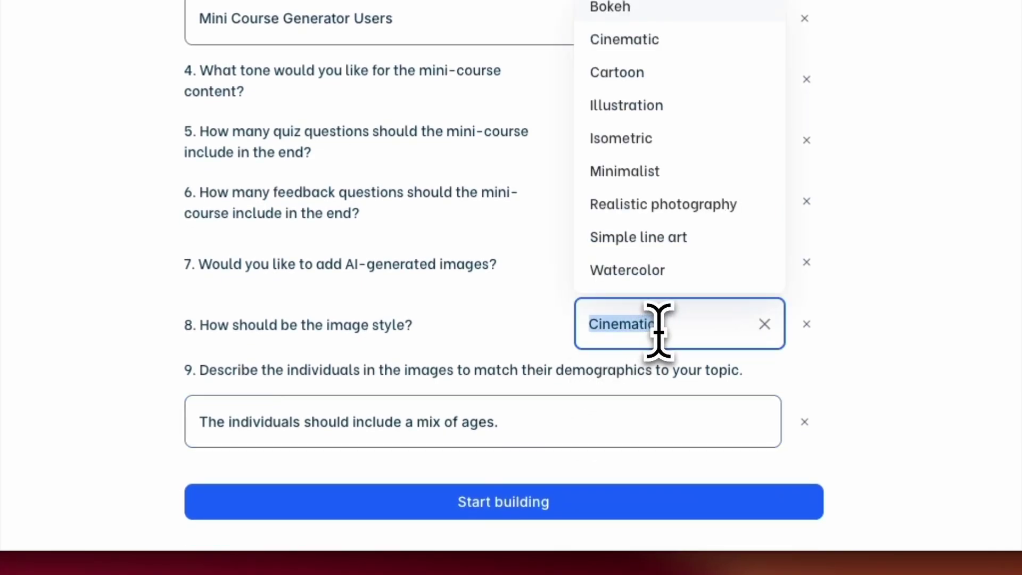
pyautogui.click(671, 178)
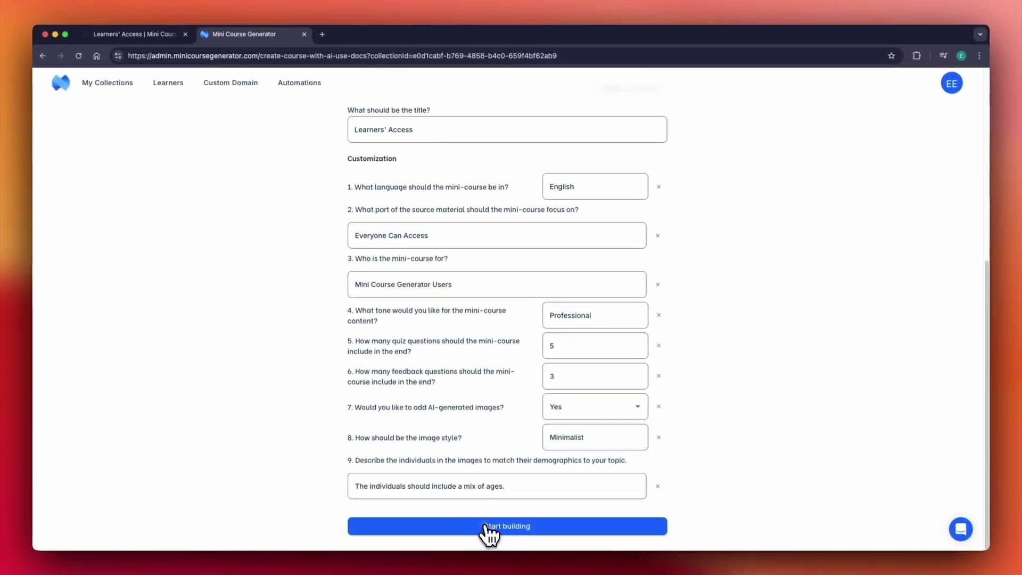
# Build the outline, review its lesson, quiz and survey sections, and generate the mini-course
pyautogui.click(489, 531)
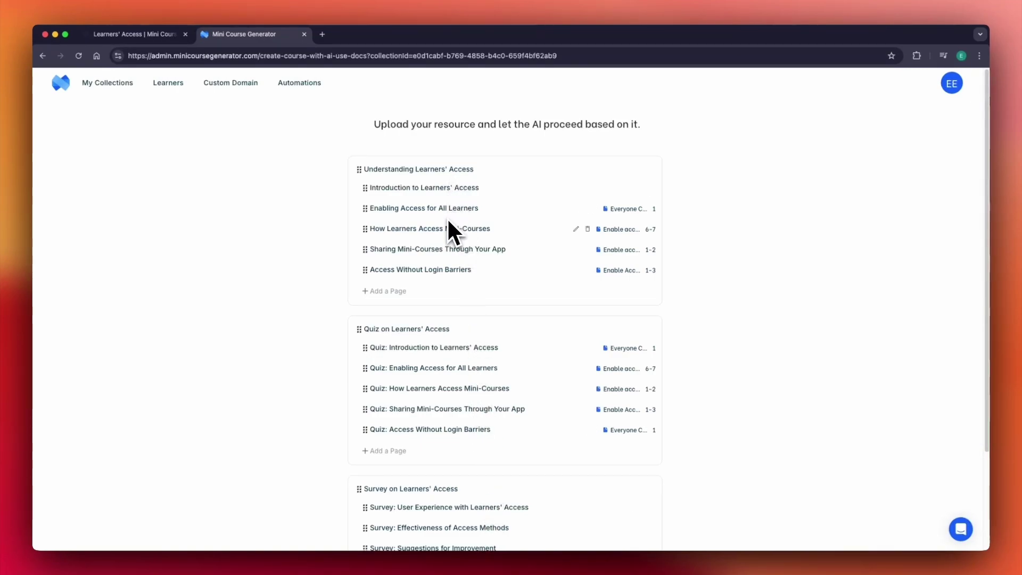
pyautogui.scroll(-2, 447, 278)
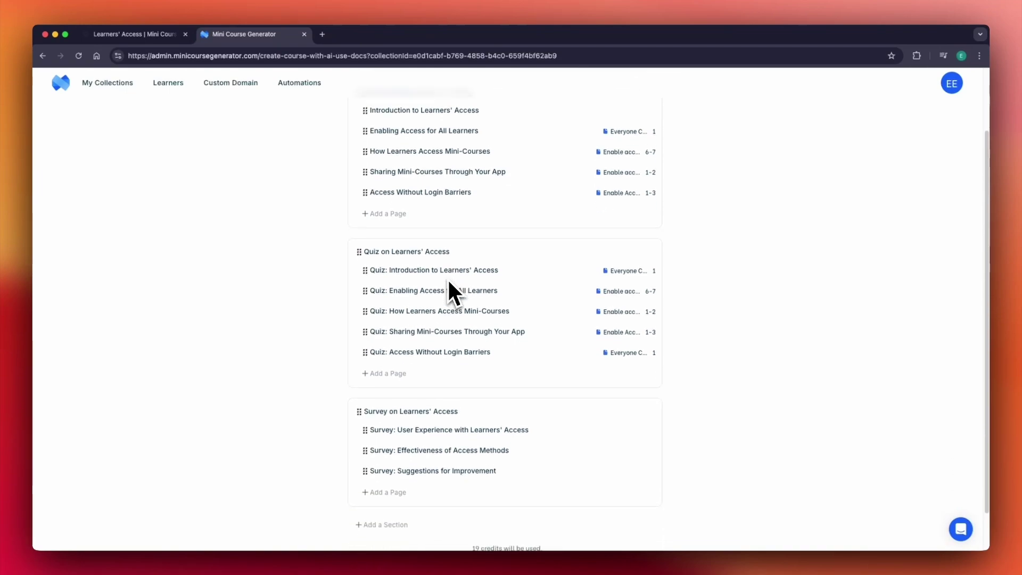
pyautogui.scroll(1, 447, 277)
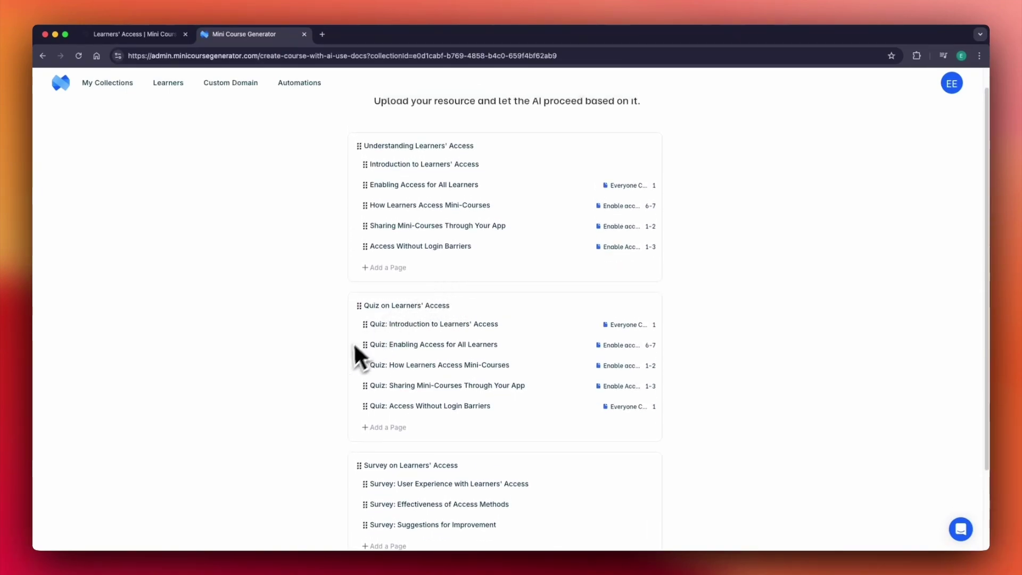
pyautogui.scroll(-3, 335, 371)
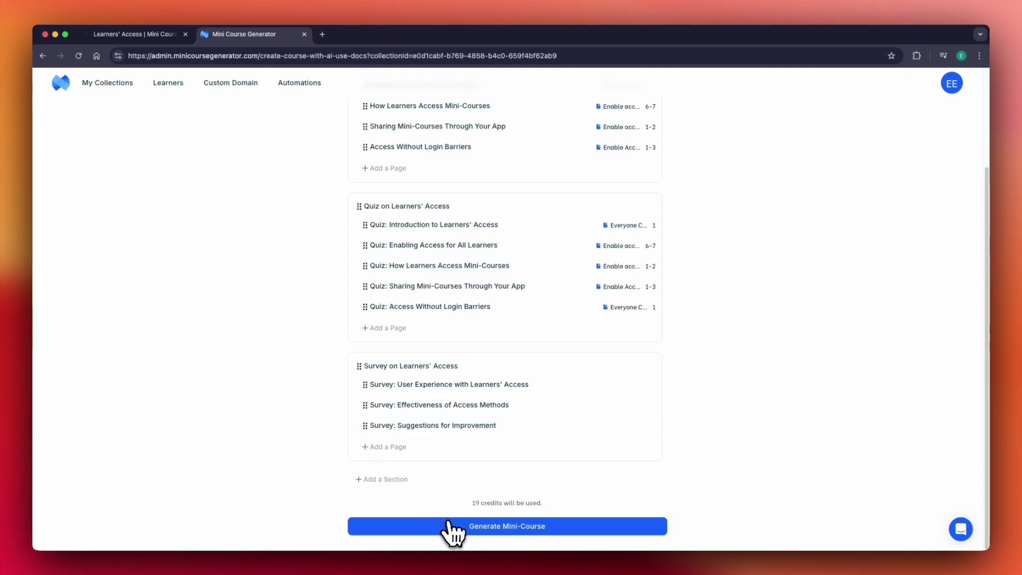
pyautogui.click(457, 530)
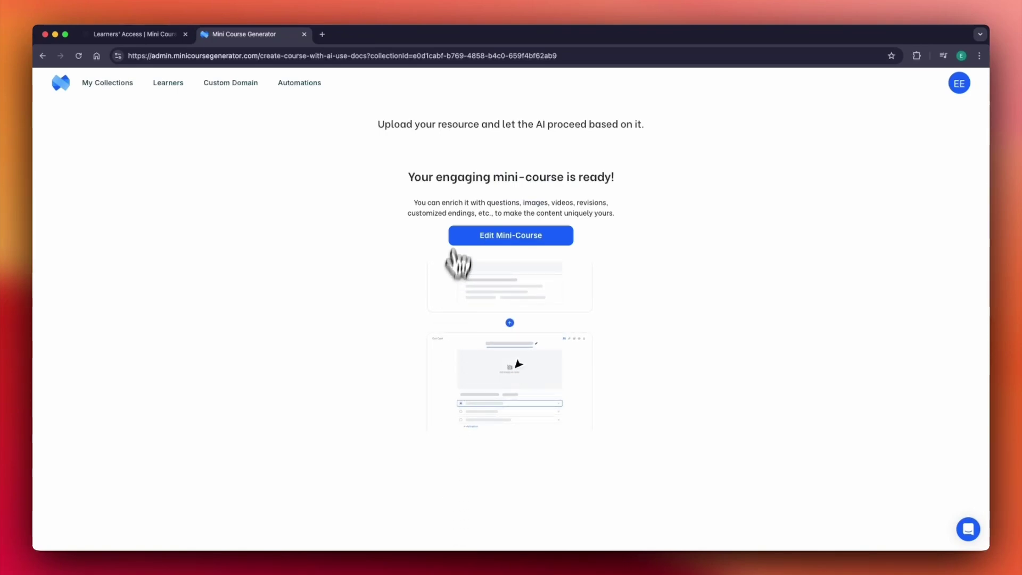
# Open the generated course in the editor and view the Introduction to Learners' Access page
pyautogui.click(486, 237)
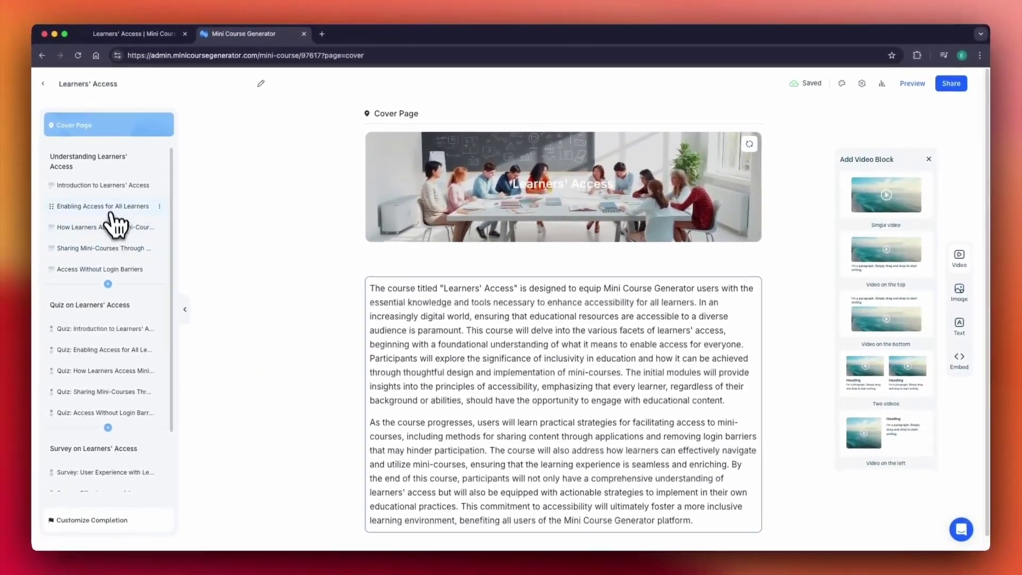
pyautogui.click(109, 188)
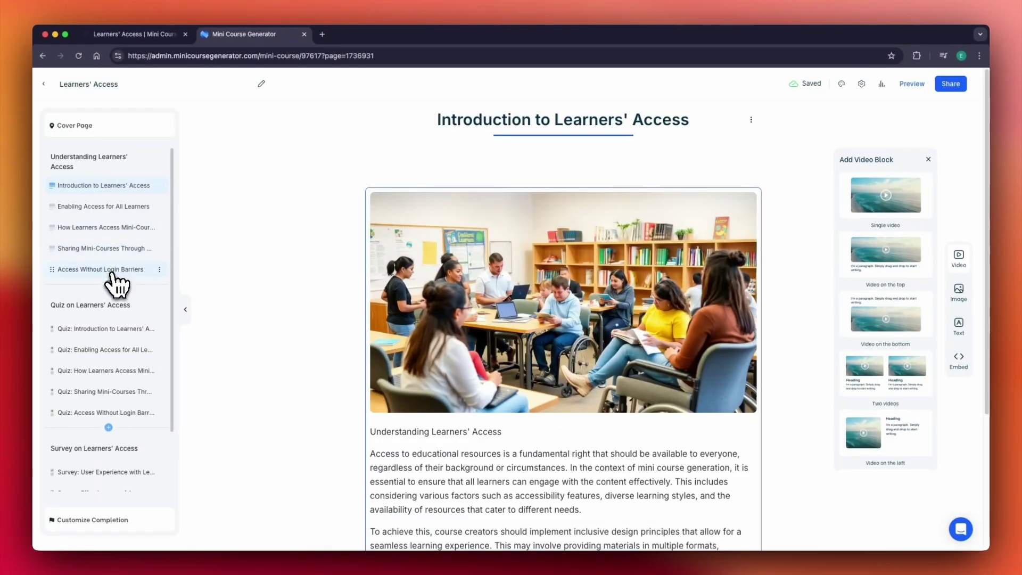
pyautogui.scroll(-3, 118, 288)
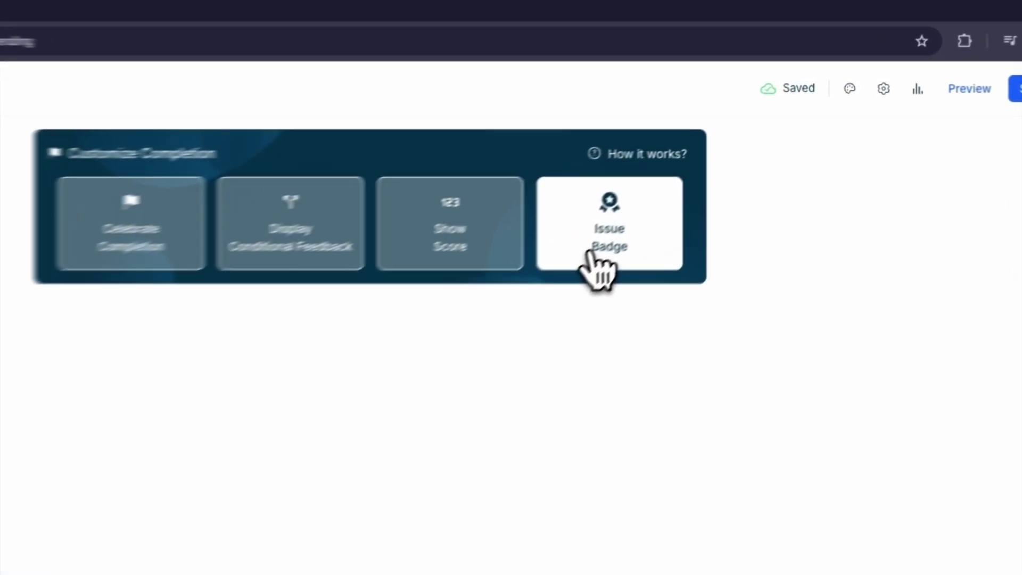
# Set the course completion option to Issue Badge
pyautogui.click(697, 181)
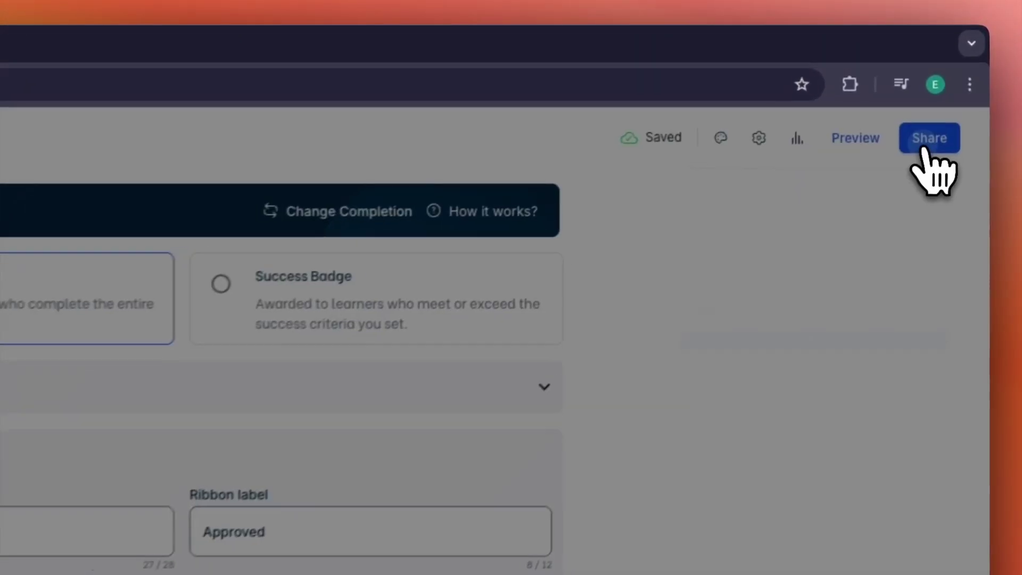
# Open the Share popover showing the course's default-domain link
pyautogui.click(955, 87)
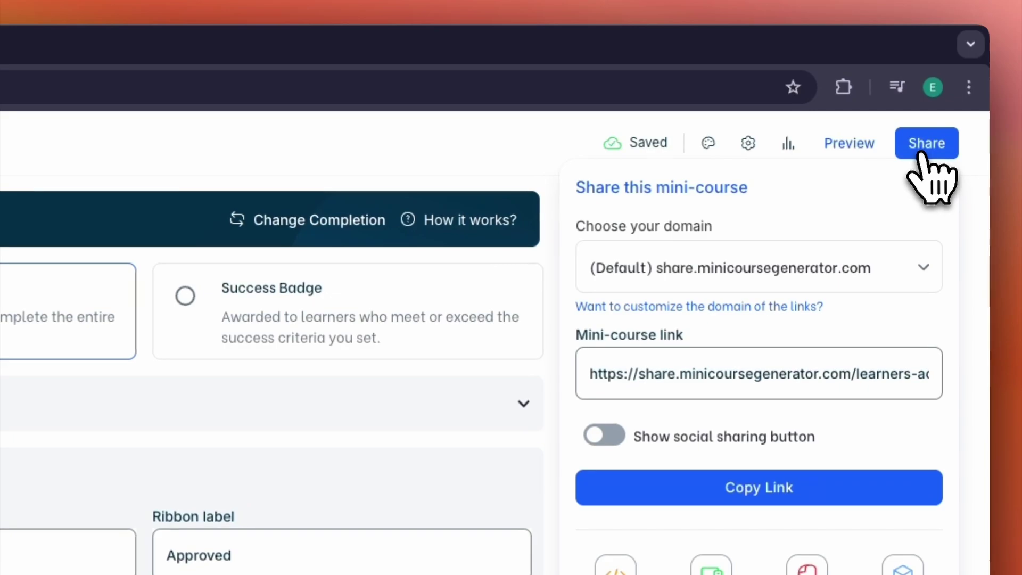